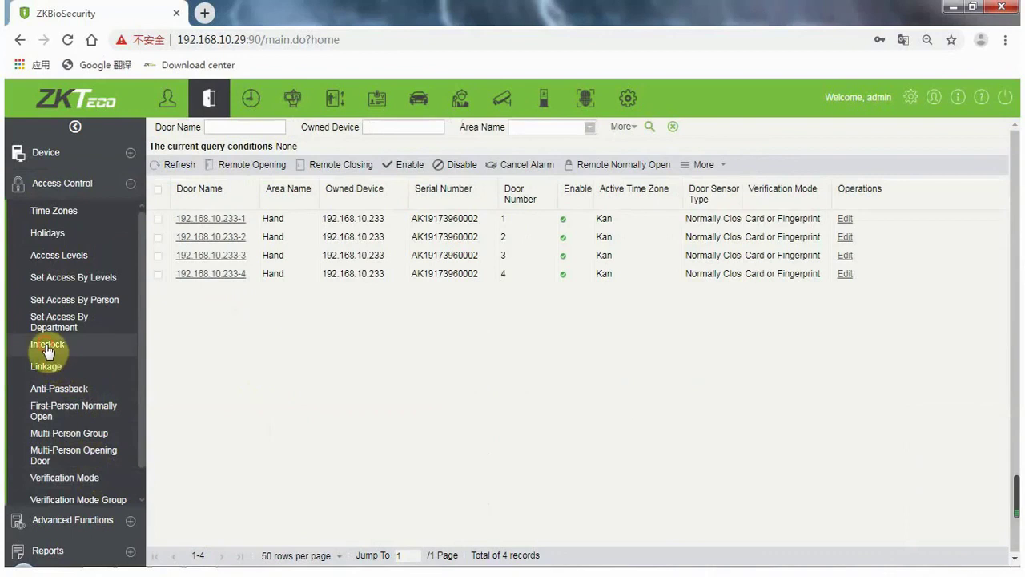
# Step: Start a new interlock setting in Access Control and choose device 192.168.10.233 for it
pyautogui.click(58, 343)
pyautogui.click(215, 167)
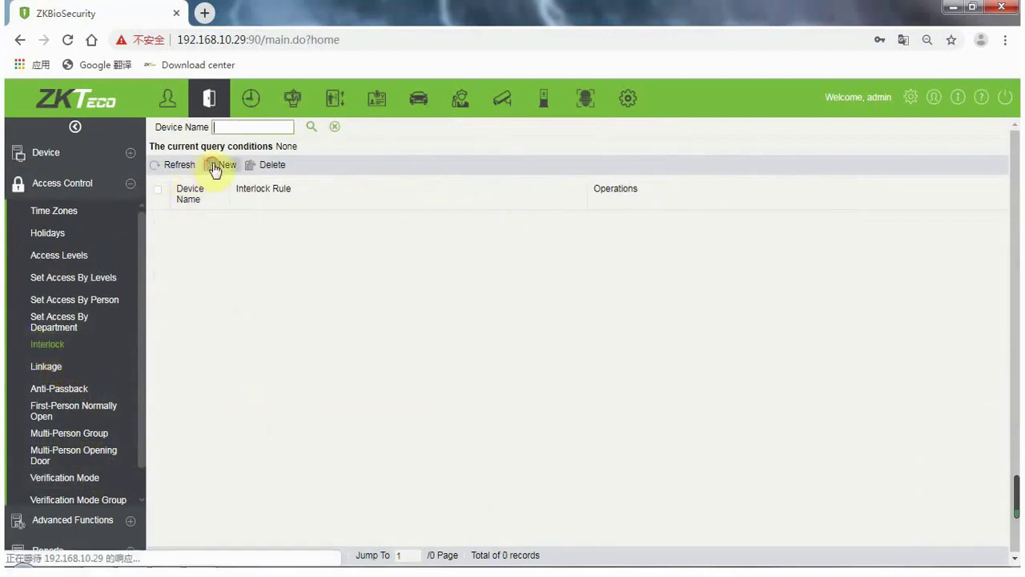
pyautogui.click(520, 293)
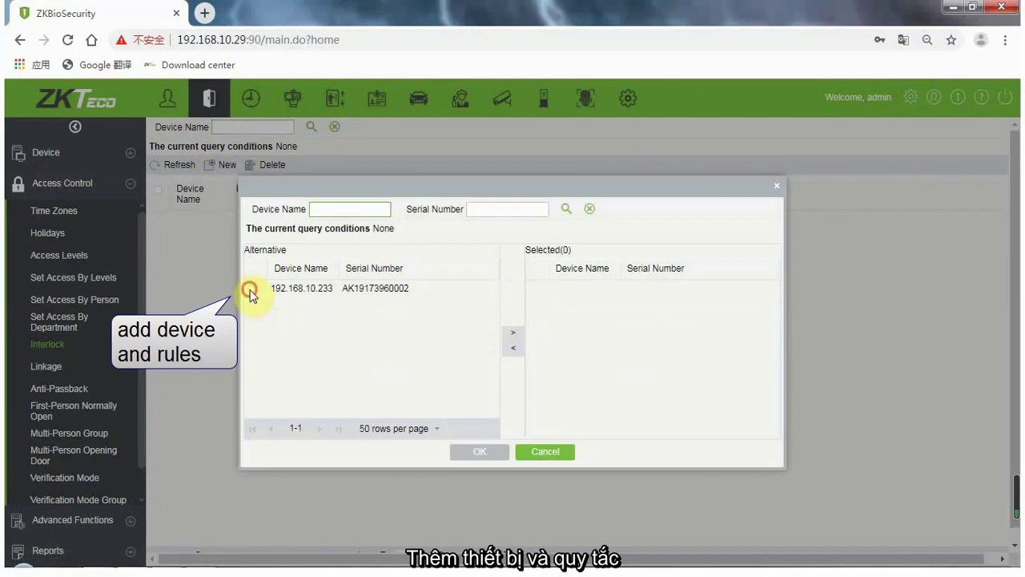
pyautogui.click(251, 289)
pyautogui.click(512, 335)
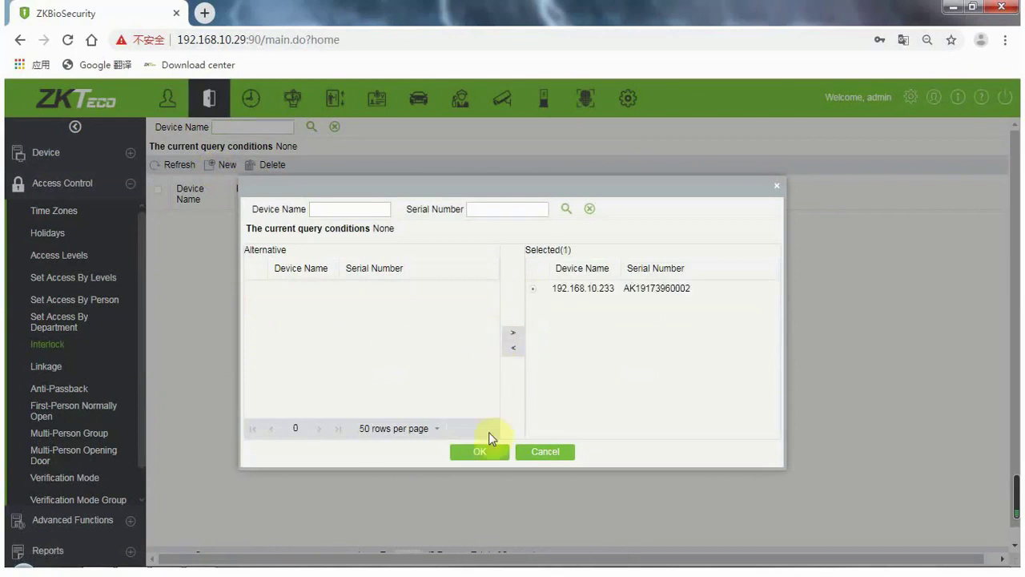
pyautogui.click(483, 451)
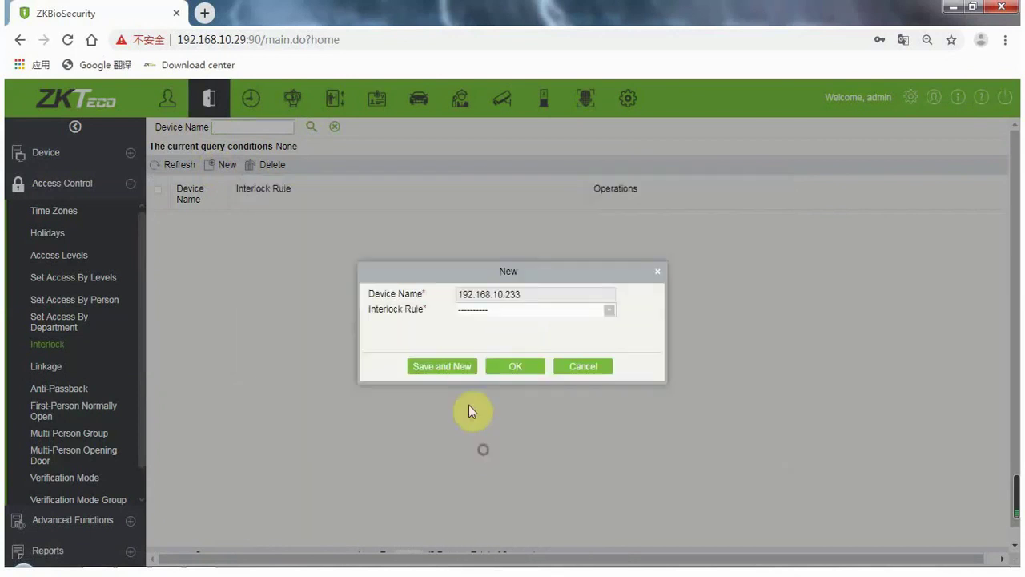
# Step: Set the new interlock rule to "Interlock between 192.168.10.233-1 and 192.168.10.233-2" and save it
pyautogui.click(490, 311)
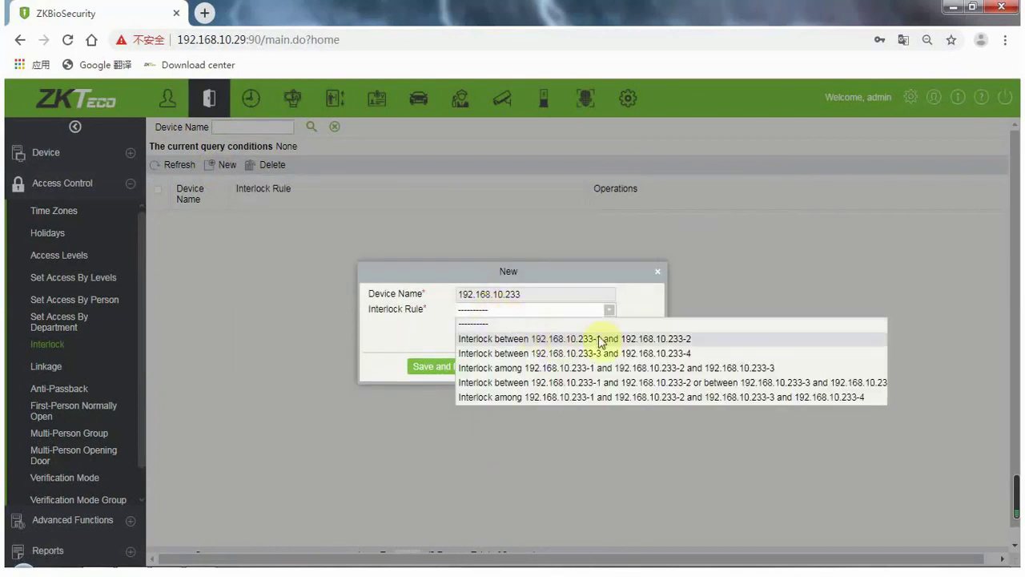
pyautogui.click(650, 339)
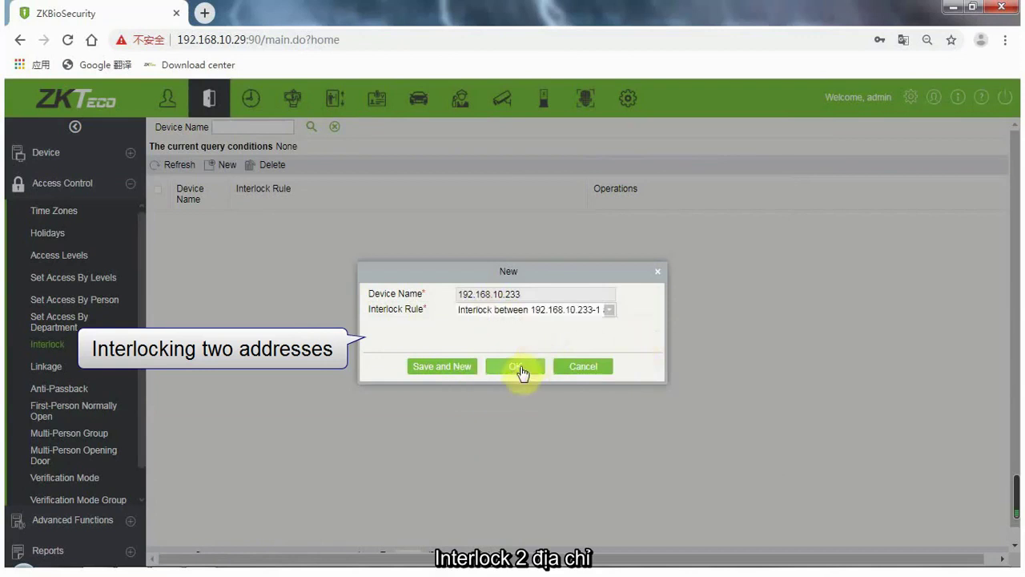
pyautogui.click(519, 368)
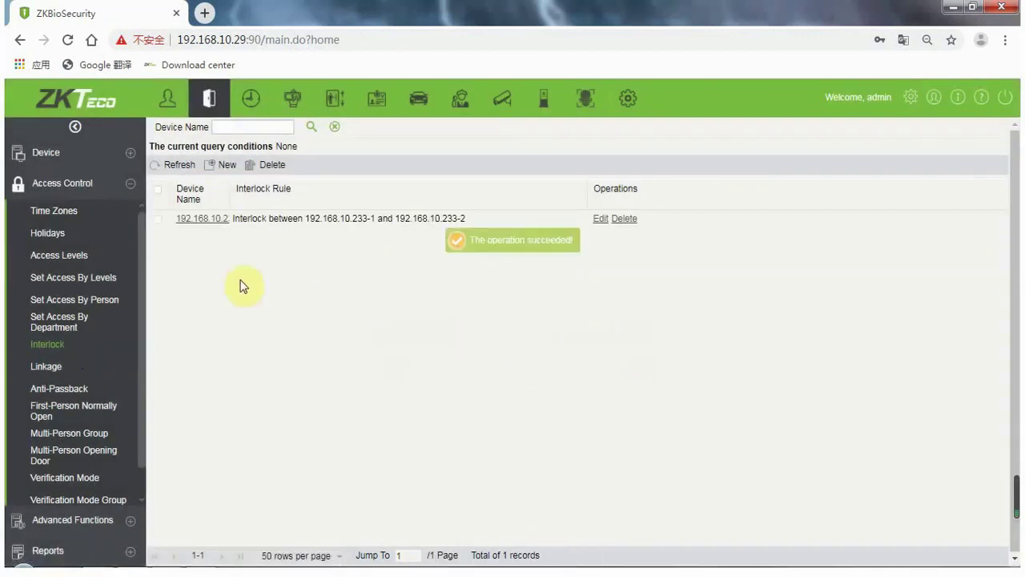
# Step: Open real-time monitoring to check the interlock events for doors 192.168.10.233-1 and 192.168.10.233-2
pyautogui.click(46, 154)
pyautogui.click(76, 358)
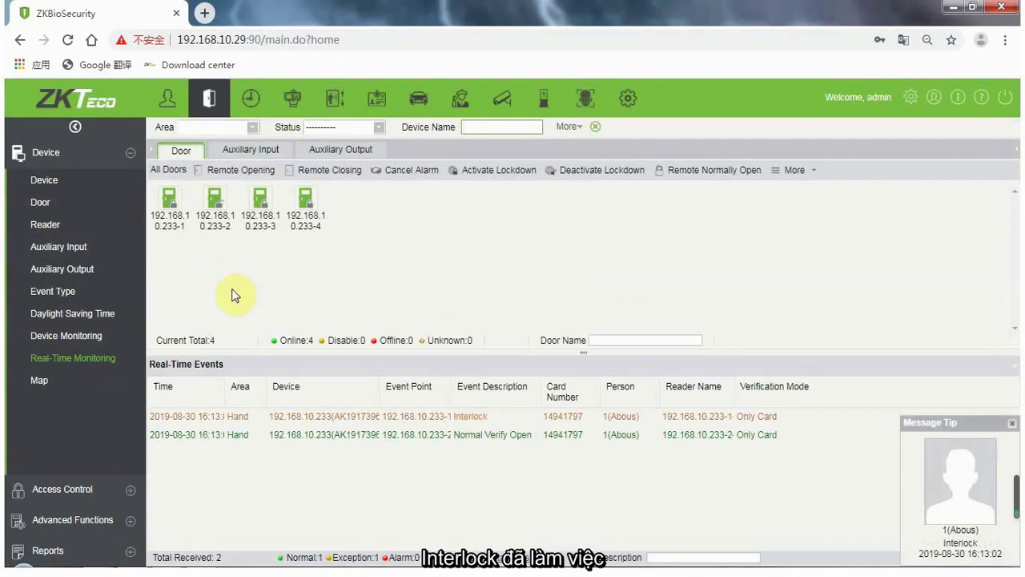
# Step: Change the device's interlock rule to "Interlock between 192.168.10.233-3 and 192.168.10.233-4" and save it
pyautogui.click(62, 488)
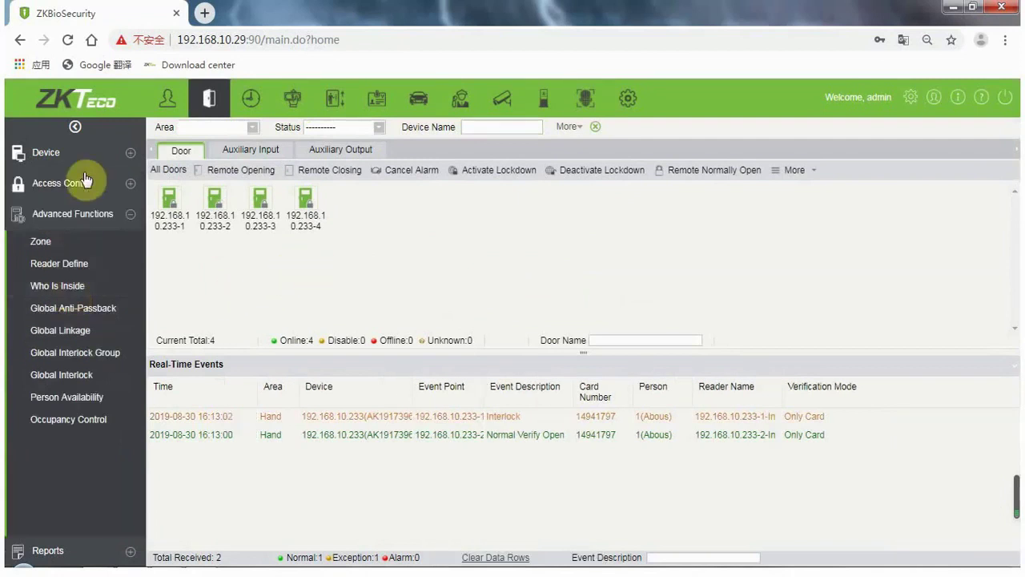
pyautogui.click(47, 344)
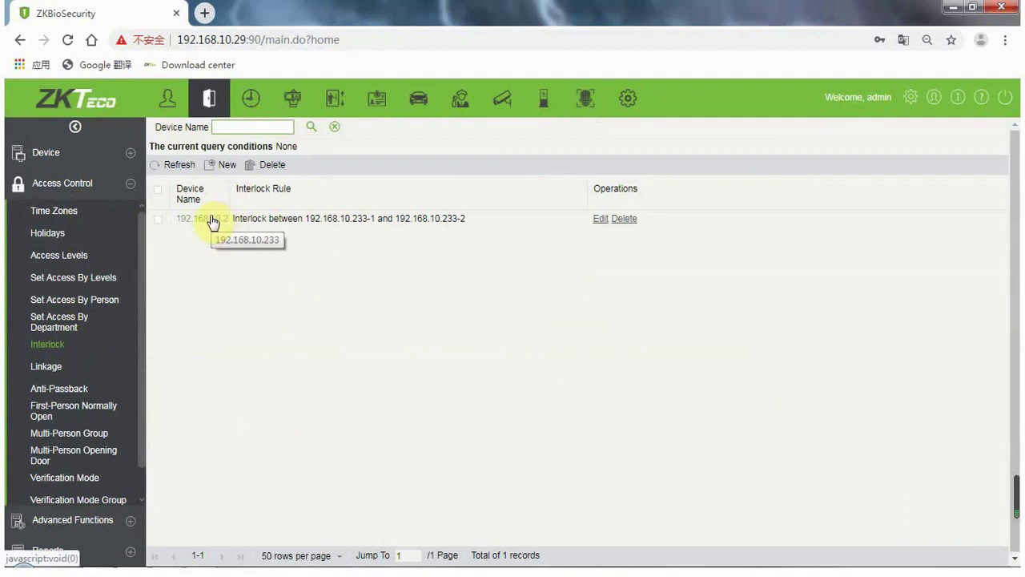
pyautogui.click(598, 222)
pyautogui.click(610, 309)
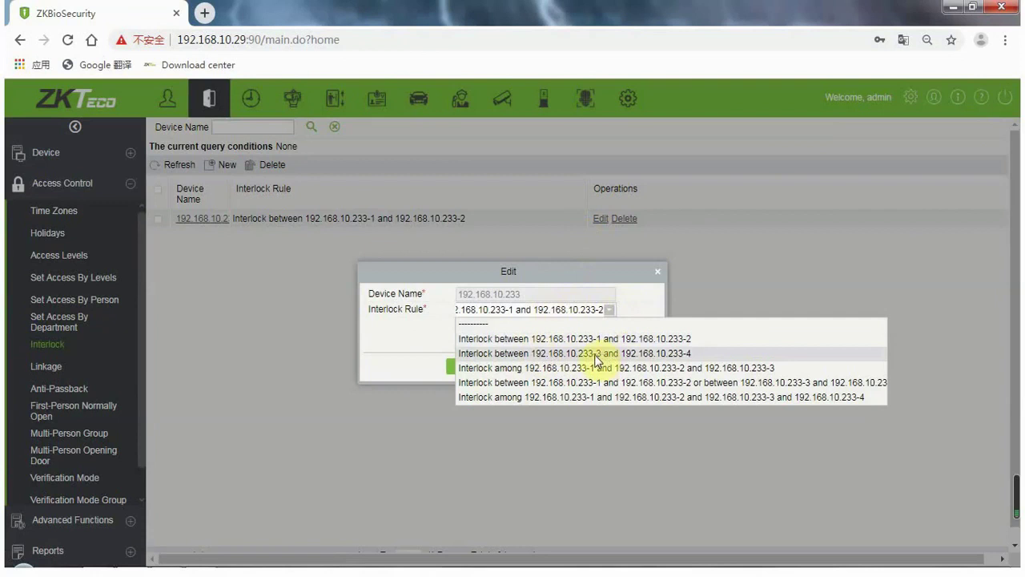
pyautogui.click(682, 354)
pyautogui.click(479, 367)
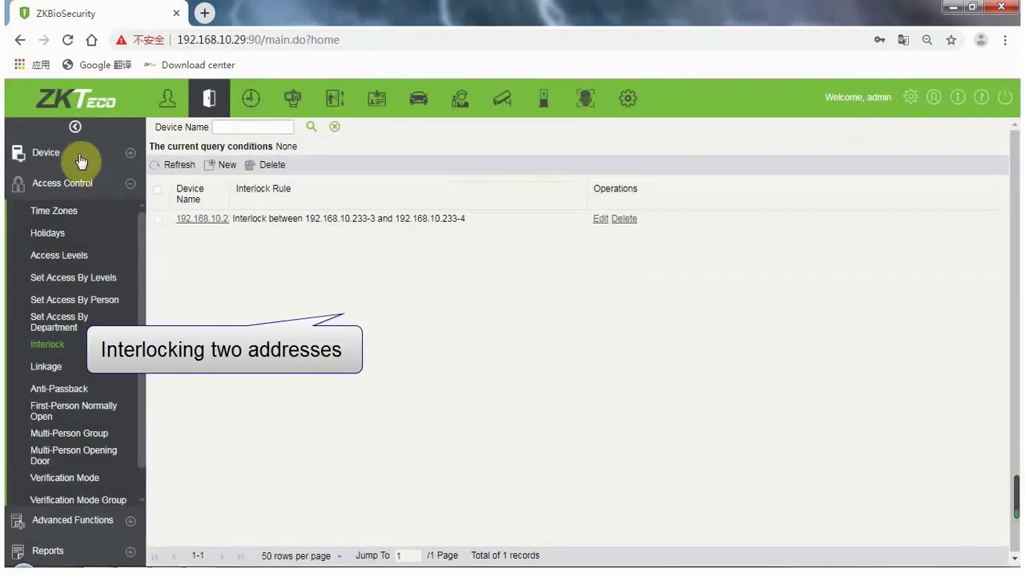
# Step: Check events for doors 192.168.10.233-3 and 192.168.10.233-4 in real-time monitoring, widening the Time and Reader Name columns
pyautogui.click(78, 154)
pyautogui.click(86, 359)
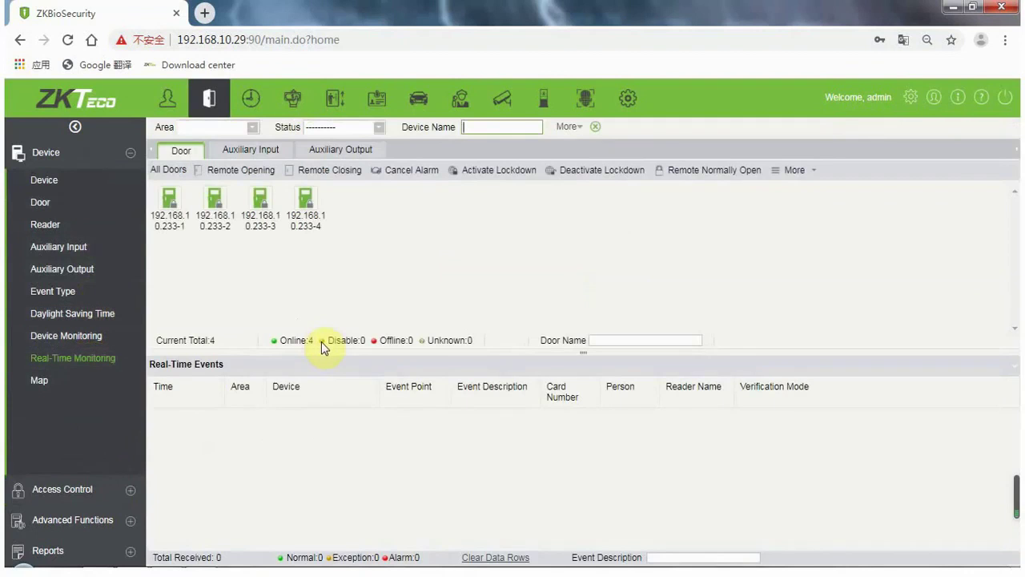
pyautogui.doubleClick(227, 391)
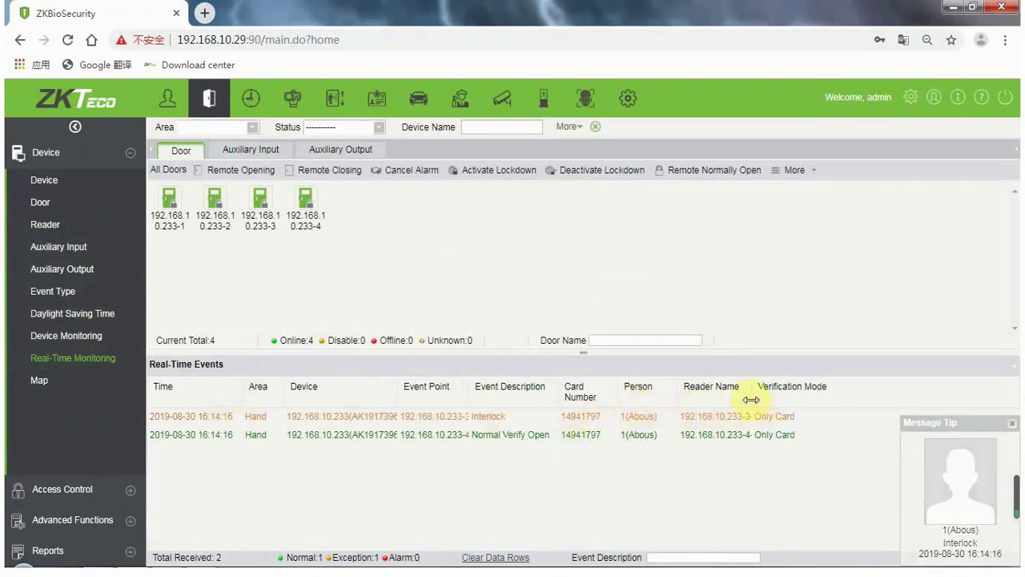
pyautogui.moveTo(751, 393); pyautogui.dragTo(778, 398)
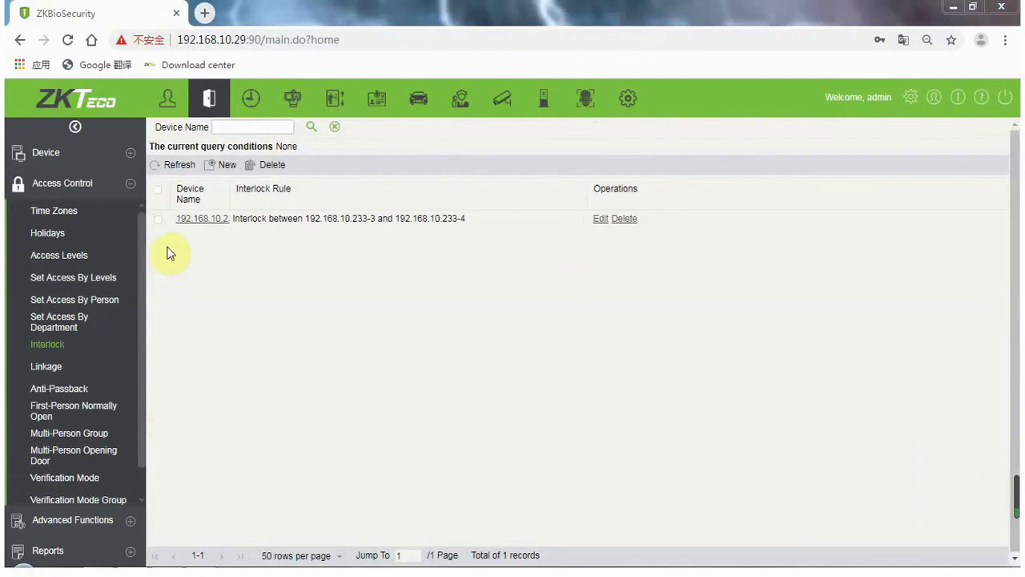
# Step: Set the device's interlock rule to "Interlock among 192.168.10.233-1 and 192.168.10.233-2 and 192.168.10.233-3" and save it
pyautogui.click(196, 223)
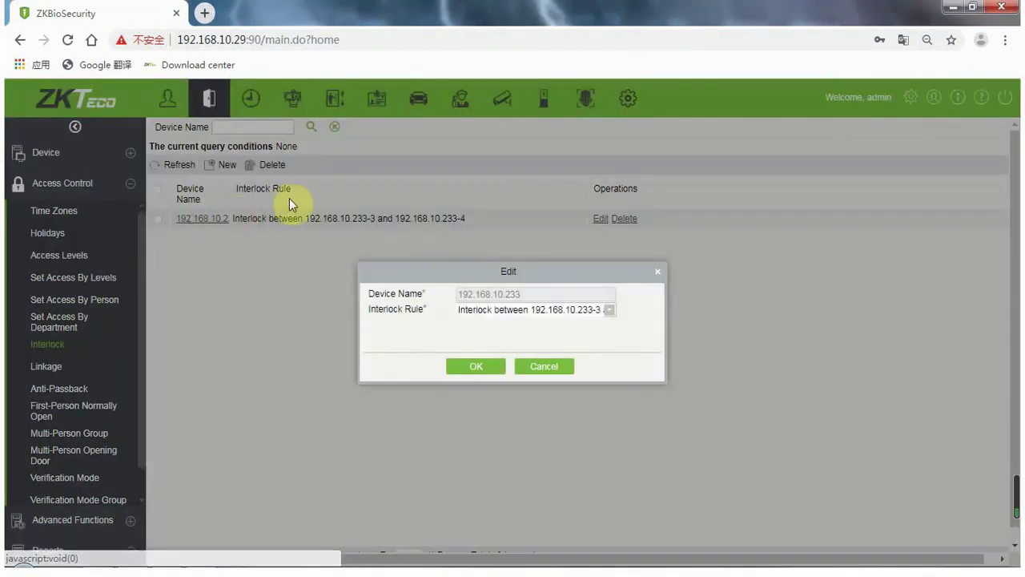
pyautogui.click(609, 313)
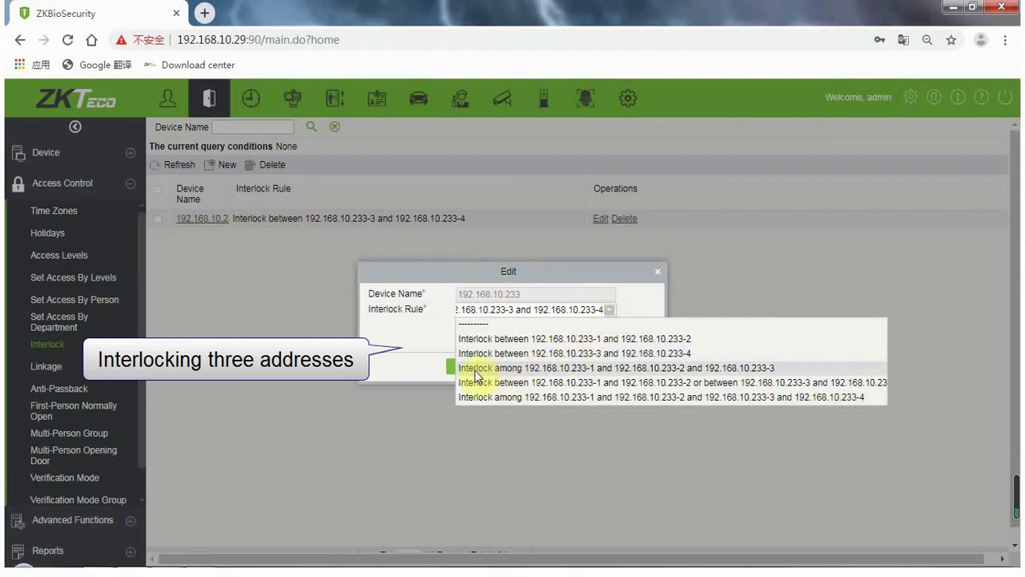
pyautogui.click(561, 369)
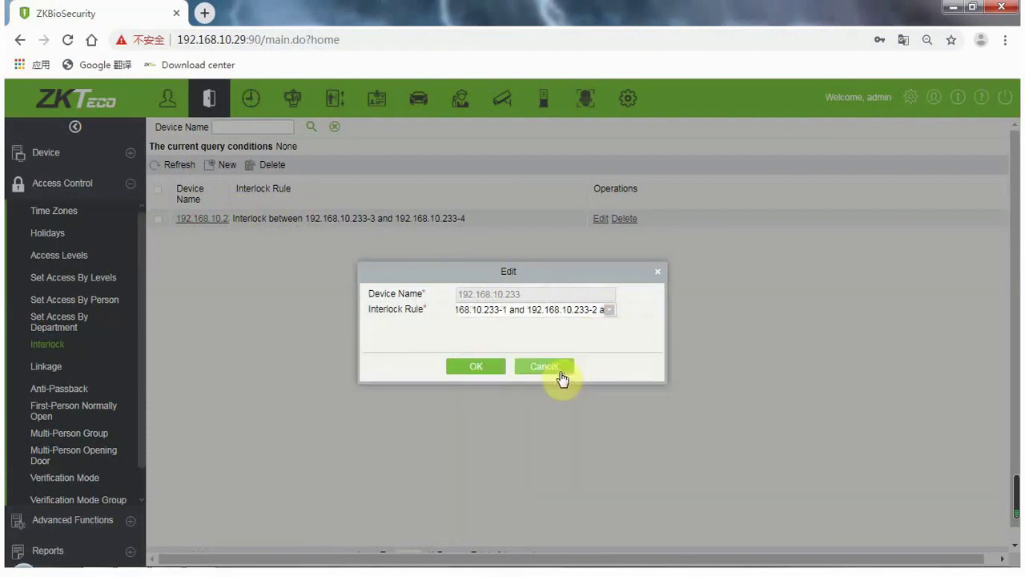
pyautogui.click(472, 369)
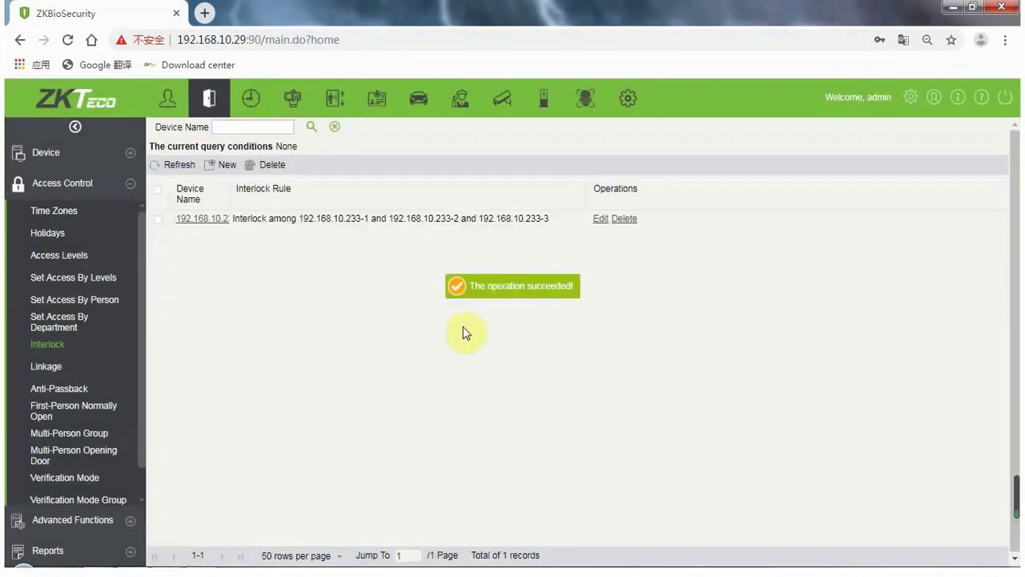
# Step: Check the three-door interlock events in real-time monitoring, widening the Time and Reader Name columns
pyautogui.click(69, 154)
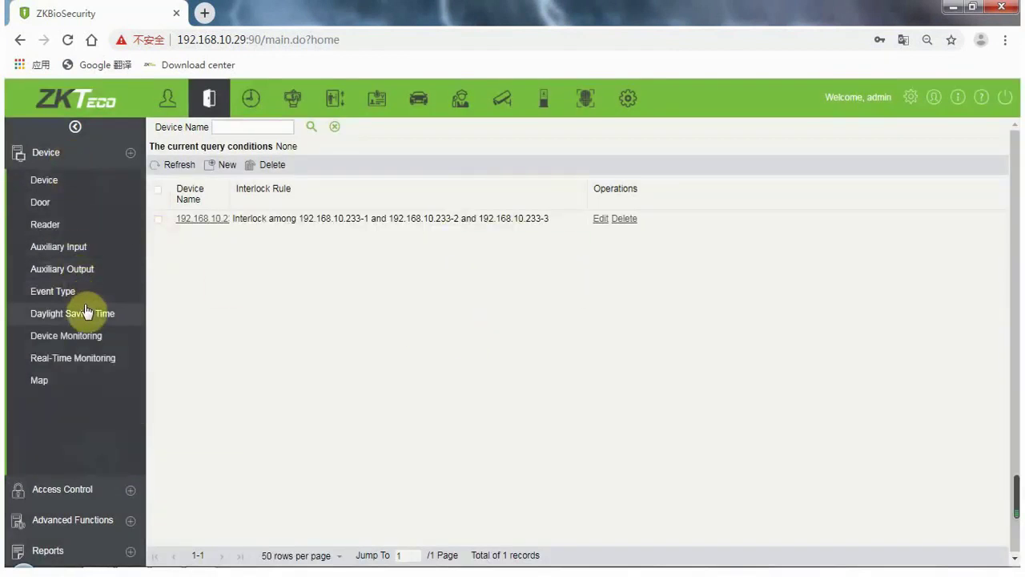
pyautogui.click(81, 362)
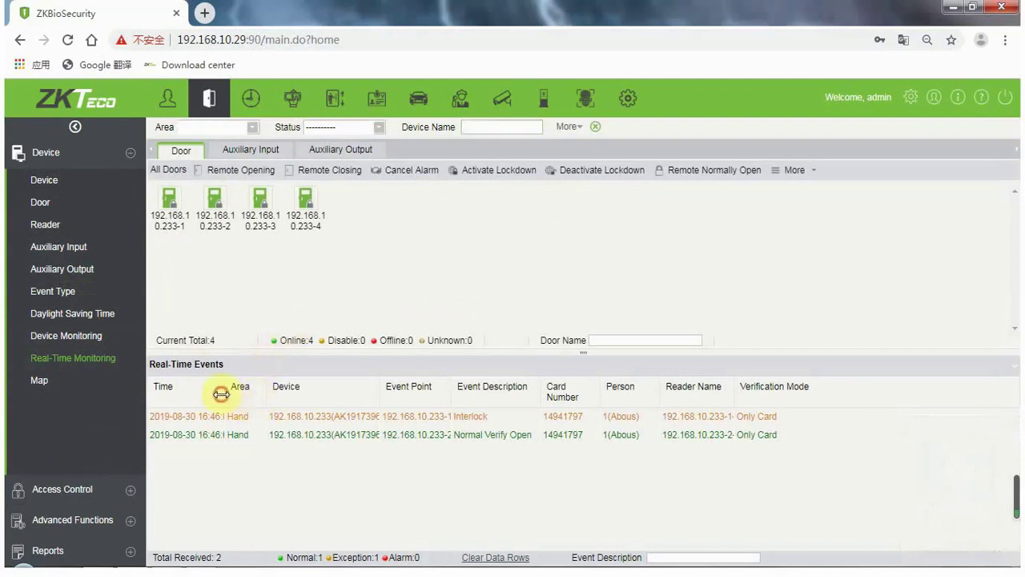
pyautogui.moveTo(221, 394); pyautogui.dragTo(237, 394)
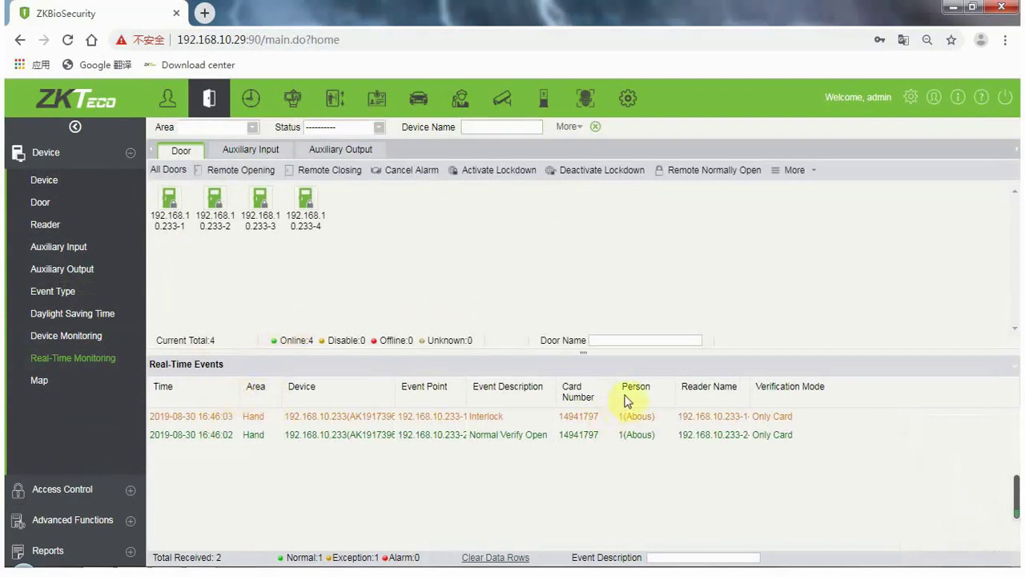
pyautogui.moveTo(751, 394); pyautogui.dragTo(769, 394)
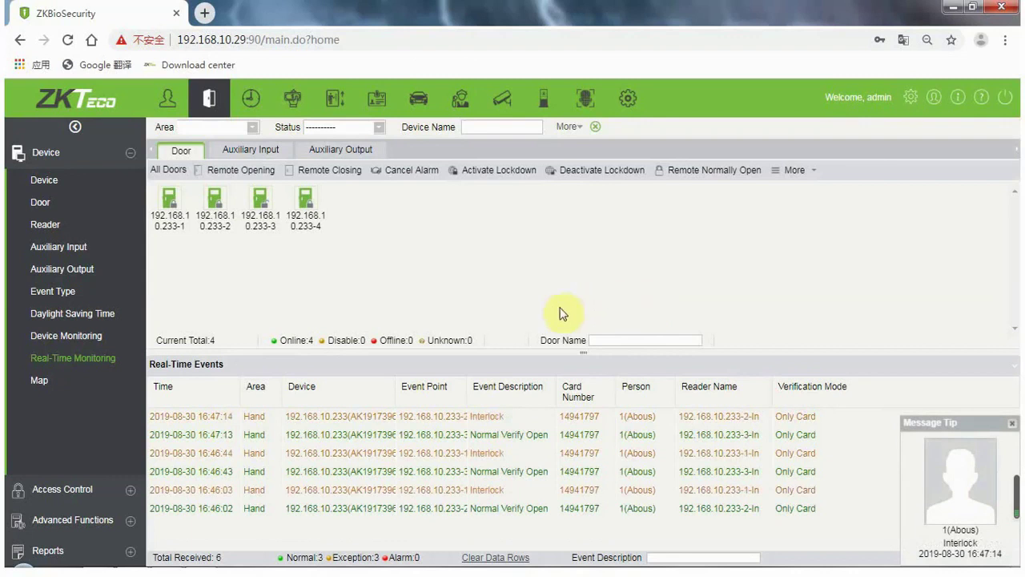
# Step: Change the device's interlock rule to the two-group option pairing 192.168.10.233-1 with 192.168.10.233-2, or 192.168.10.233-3 with 192.168.10.233-4, and save it
pyautogui.click(128, 504)
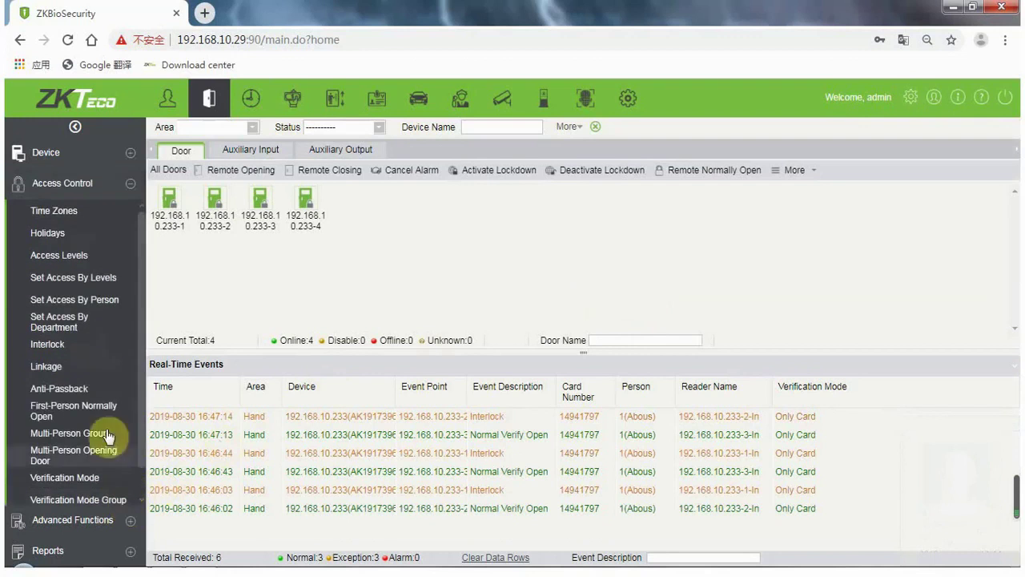
pyautogui.click(48, 345)
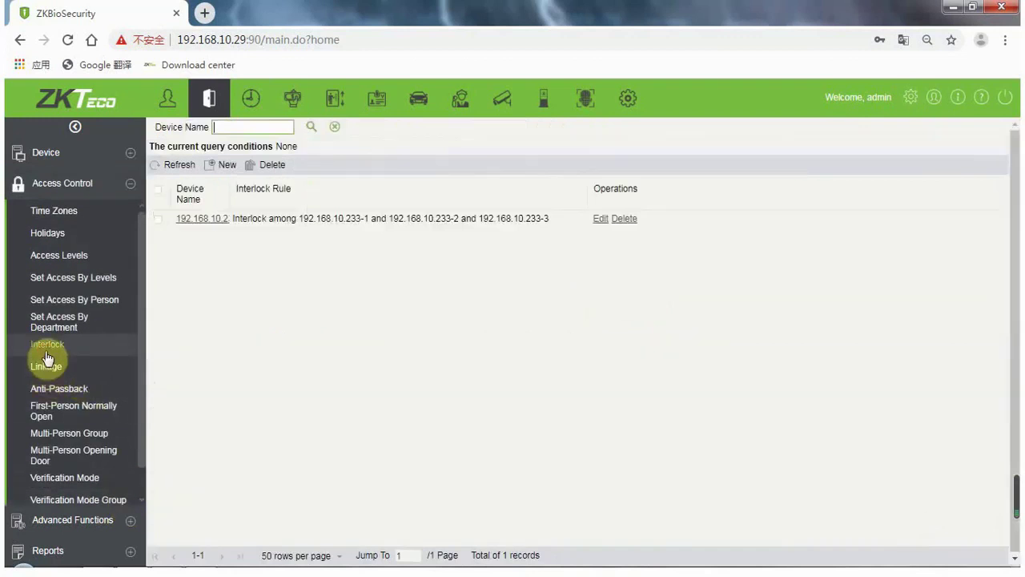
pyautogui.click(202, 220)
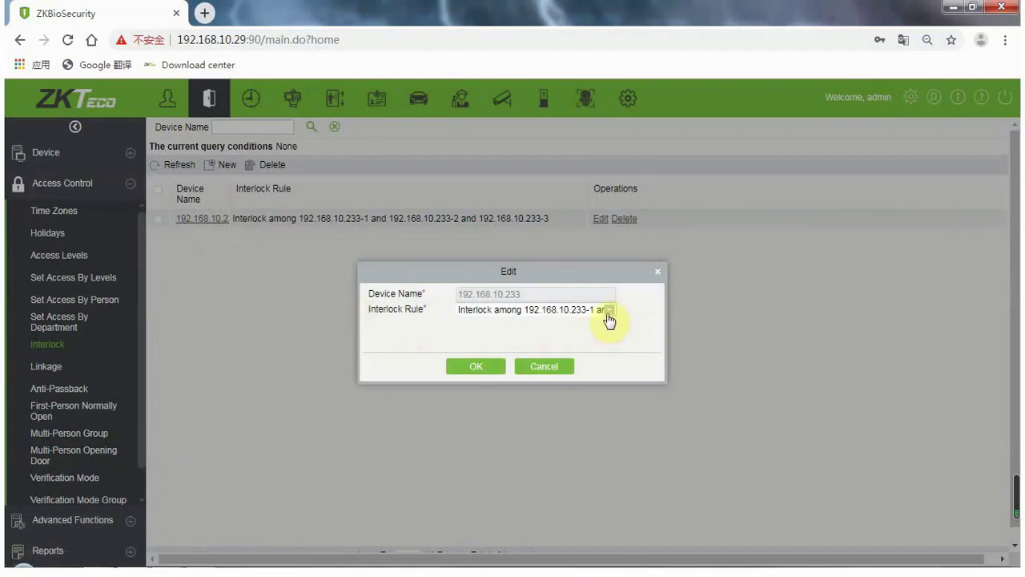
pyautogui.click(609, 310)
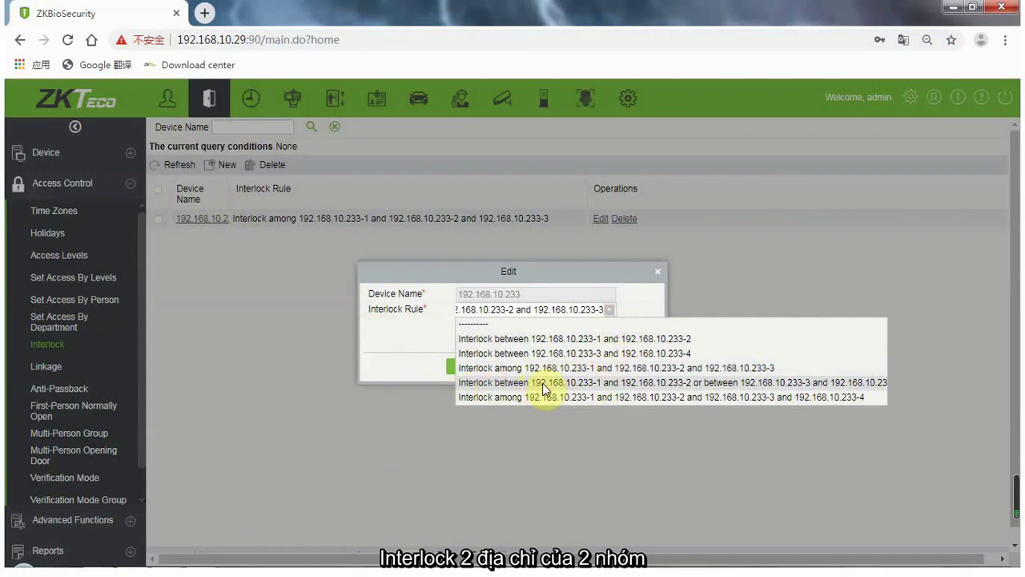
pyautogui.click(479, 384)
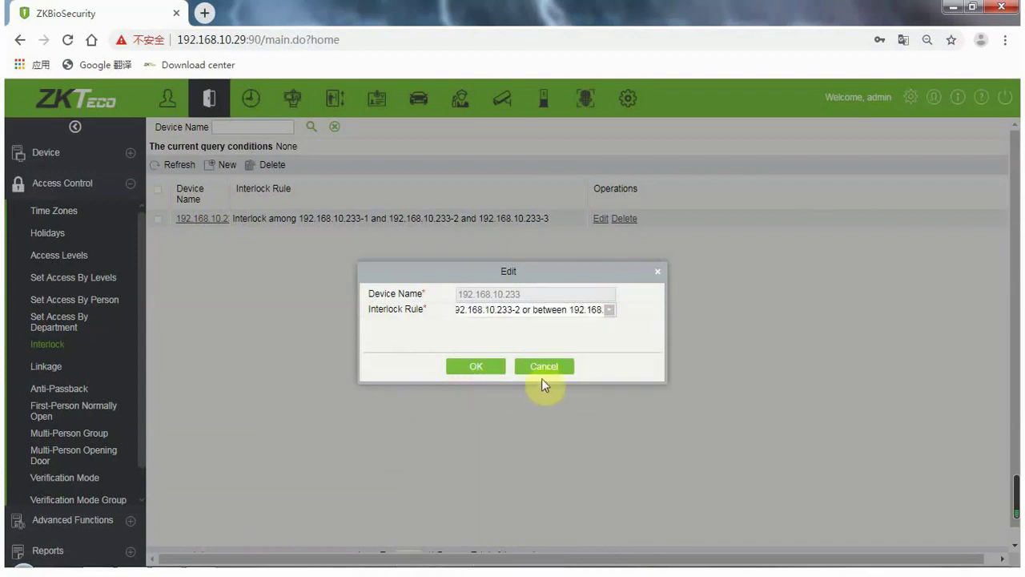
pyautogui.click(471, 369)
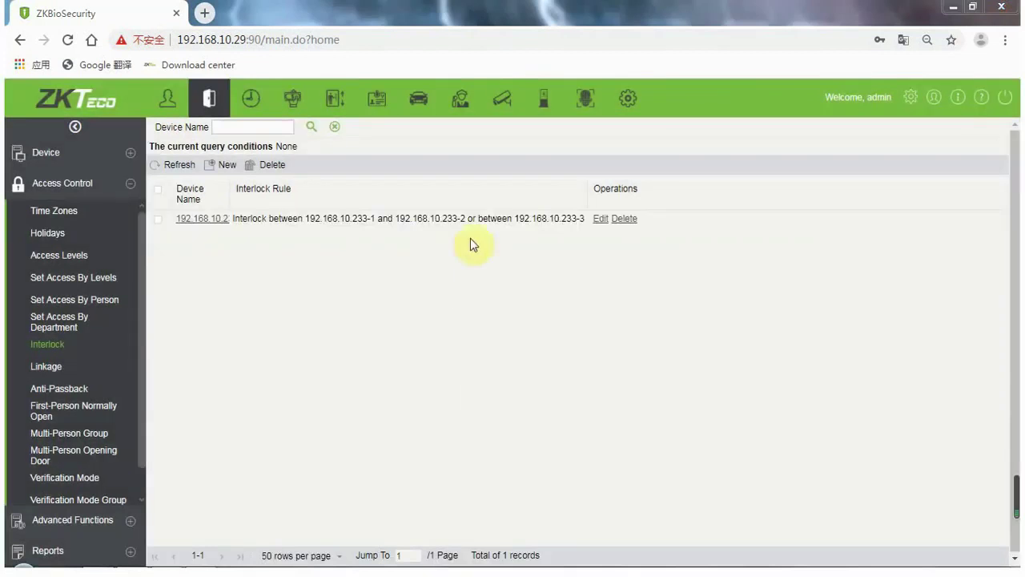
# Step: Check the two-group interlock's door events in real-time monitoring, widening the Time and Reader Name columns
pyautogui.click(82, 160)
pyautogui.click(84, 360)
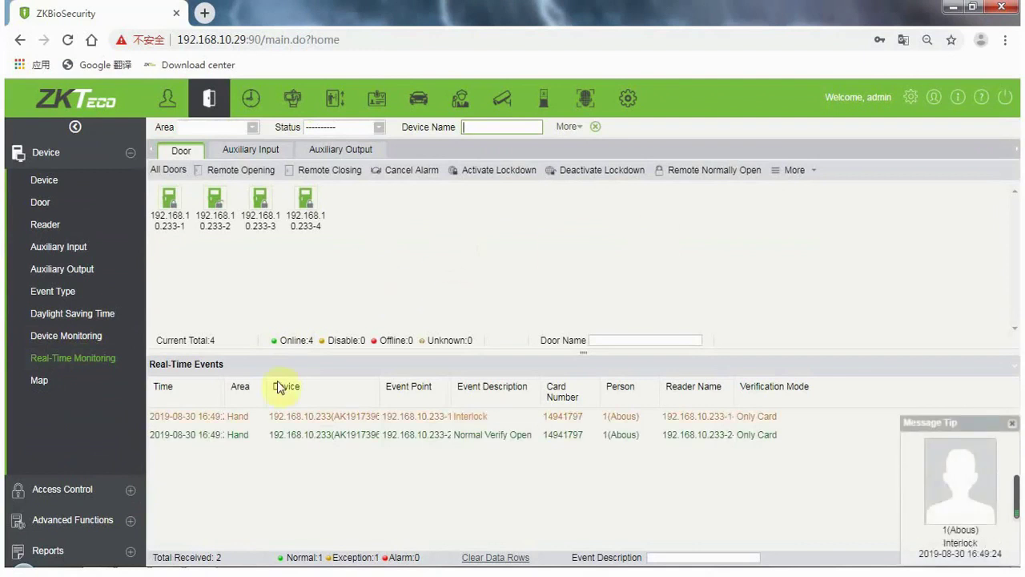
pyautogui.click(225, 398)
pyautogui.moveTo(222, 396); pyautogui.dragTo(251, 396)
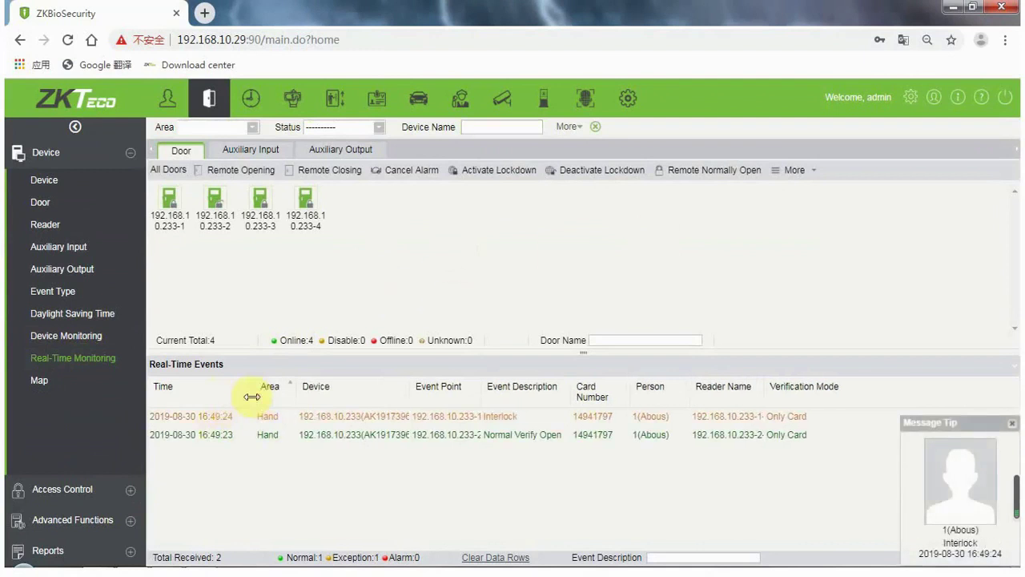
pyautogui.moveTo(765, 399); pyautogui.dragTo(803, 398)
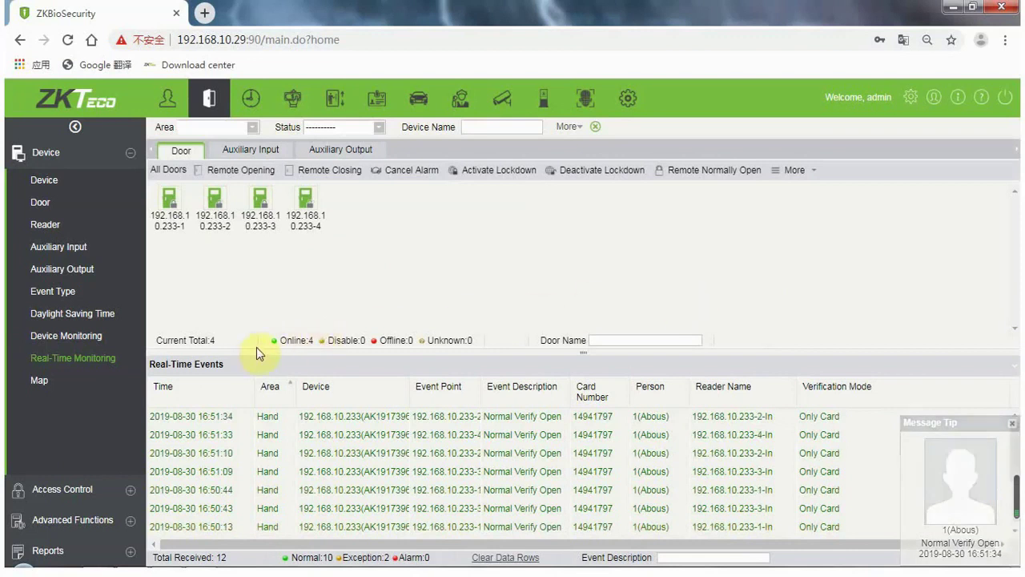
# Step: Change the device's interlock rule to "Interlock among 192.168.10.233-1 and 192.168.10.233-2 and 192.168.10.233-3 and 192.168.10.233-4", save it, and widen the Interlock Rule column
pyautogui.click(124, 505)
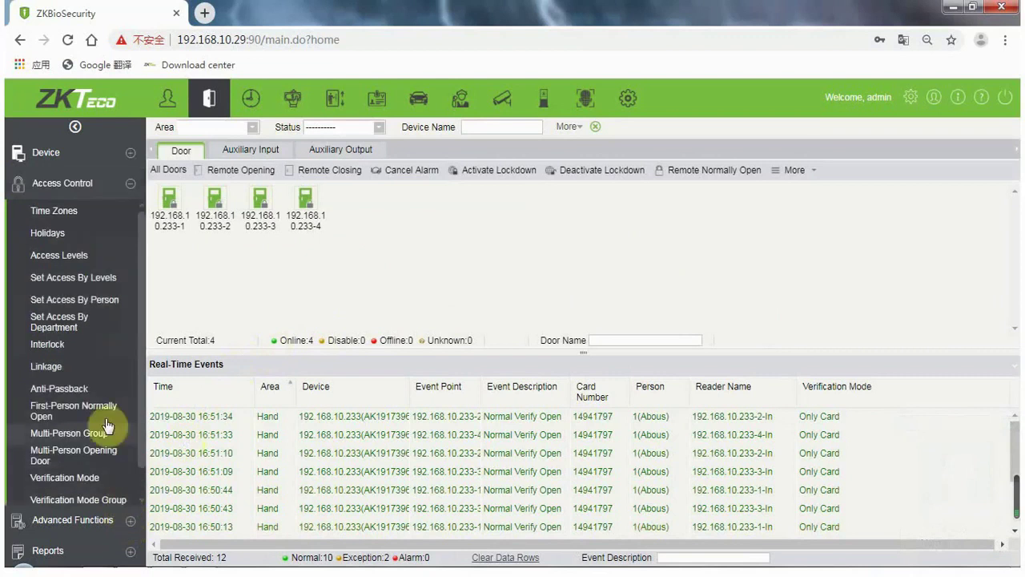
pyautogui.click(93, 347)
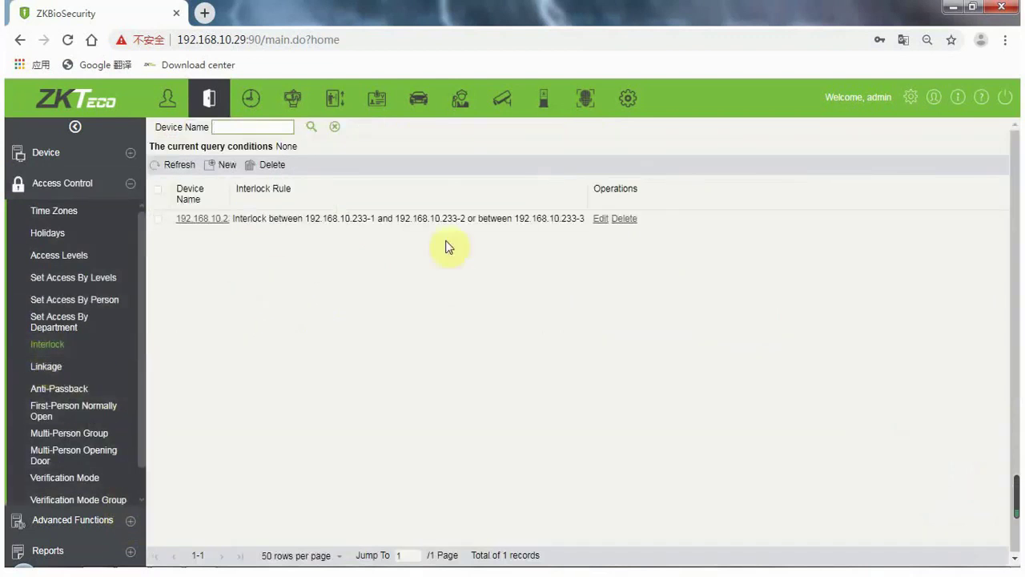
pyautogui.click(600, 219)
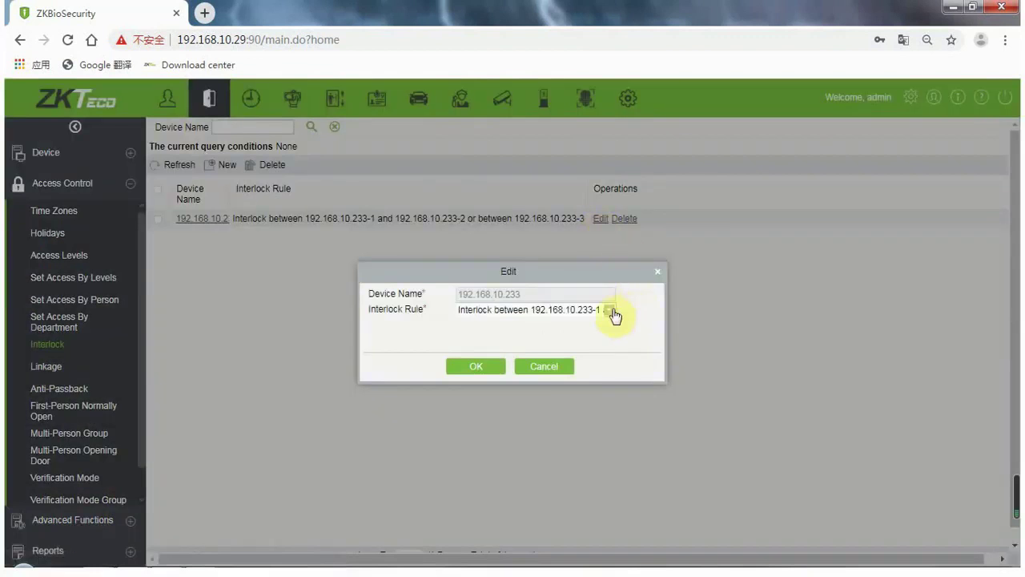
pyautogui.click(609, 310)
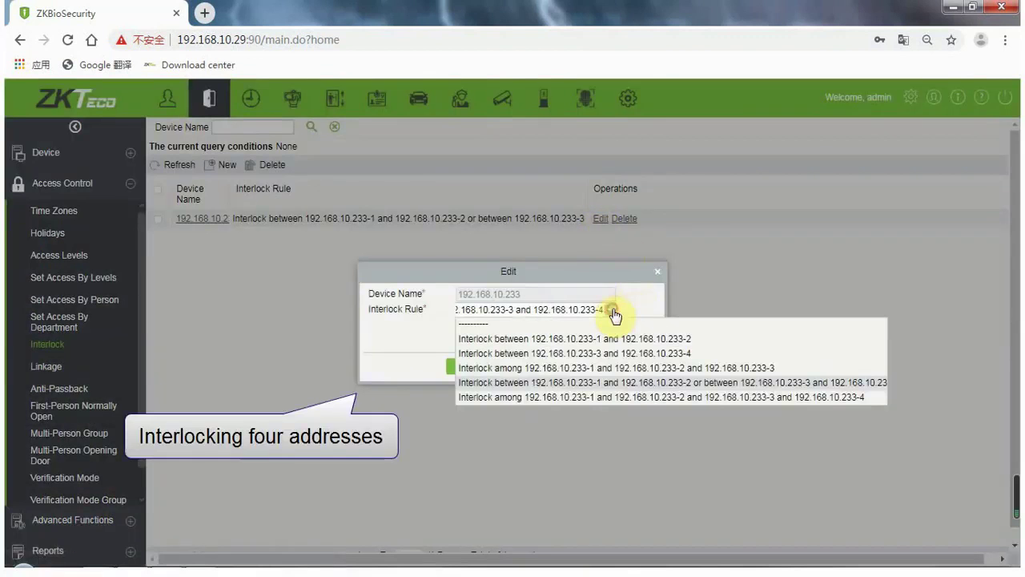
pyautogui.click(483, 399)
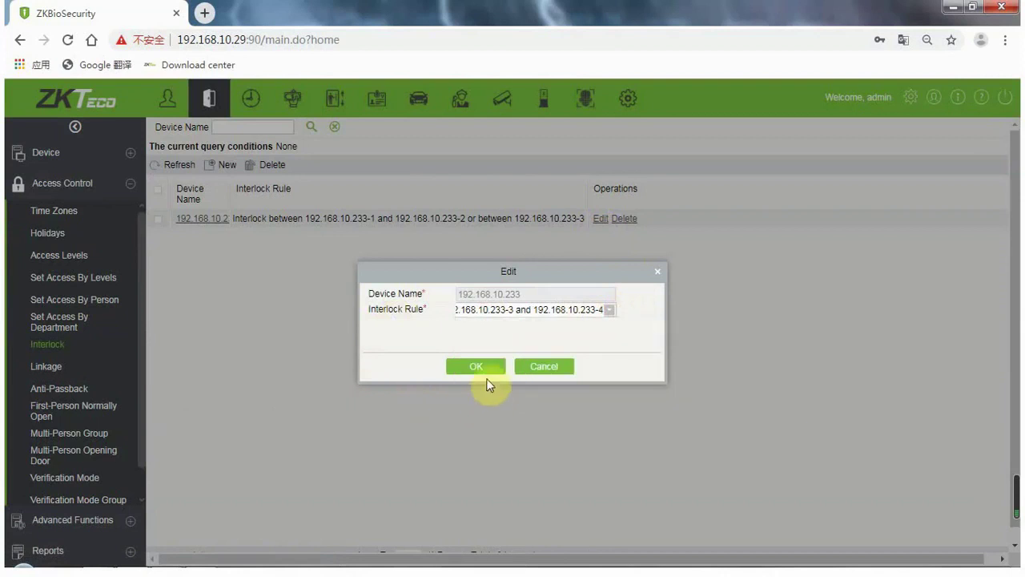
pyautogui.click(481, 366)
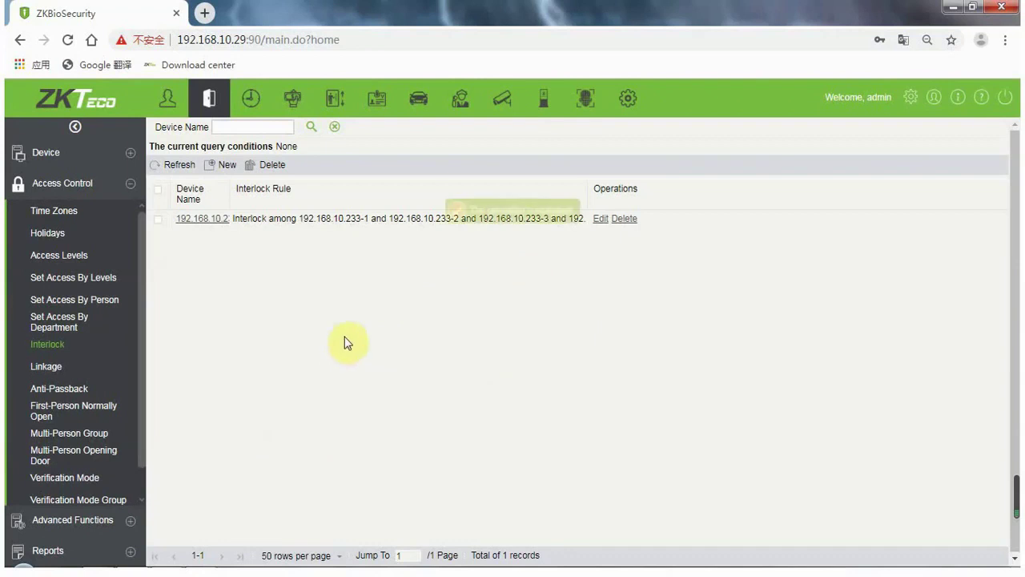
pyautogui.moveTo(589, 196); pyautogui.dragTo(657, 192)
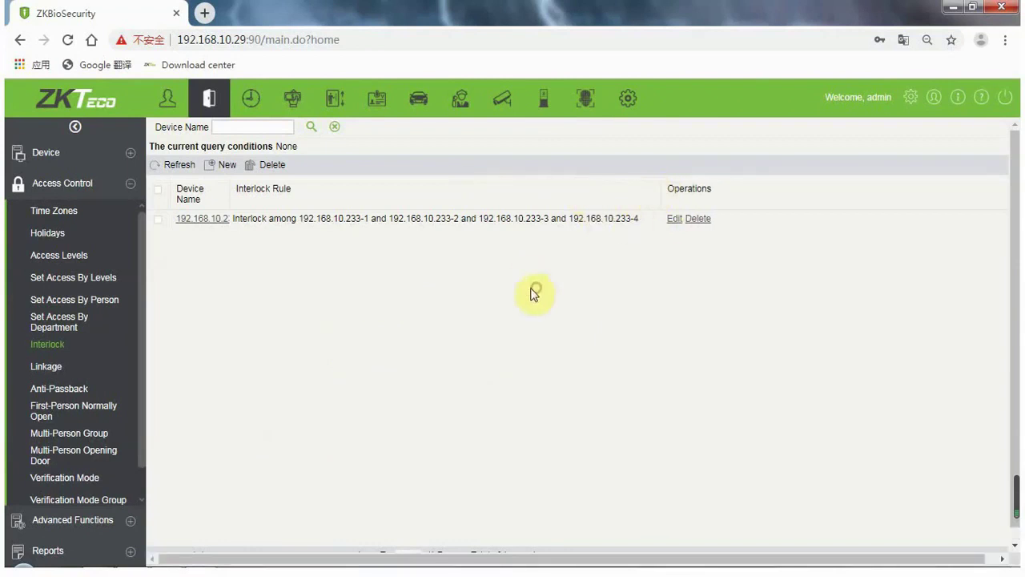
# Step: Check the four-door interlock events in real-time monitoring, widening the Time and Reader Name columns
pyautogui.click(131, 158)
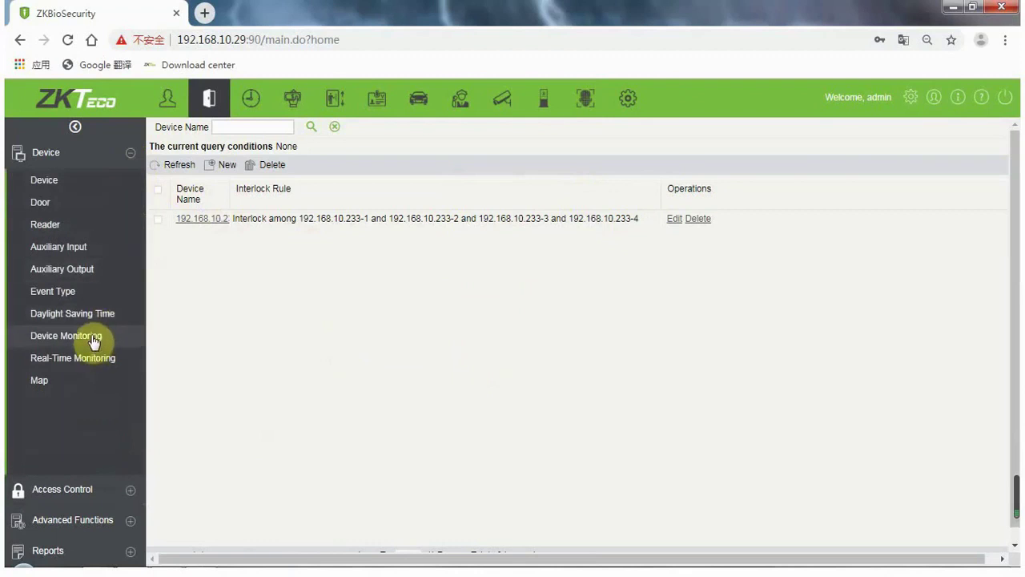
pyautogui.click(85, 360)
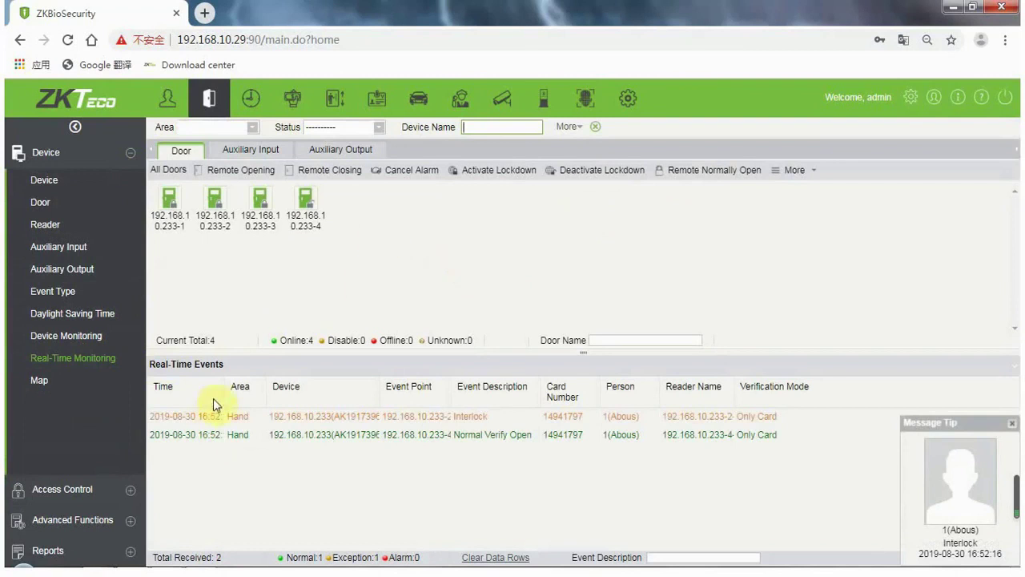
pyautogui.moveTo(223, 396); pyautogui.dragTo(246, 394)
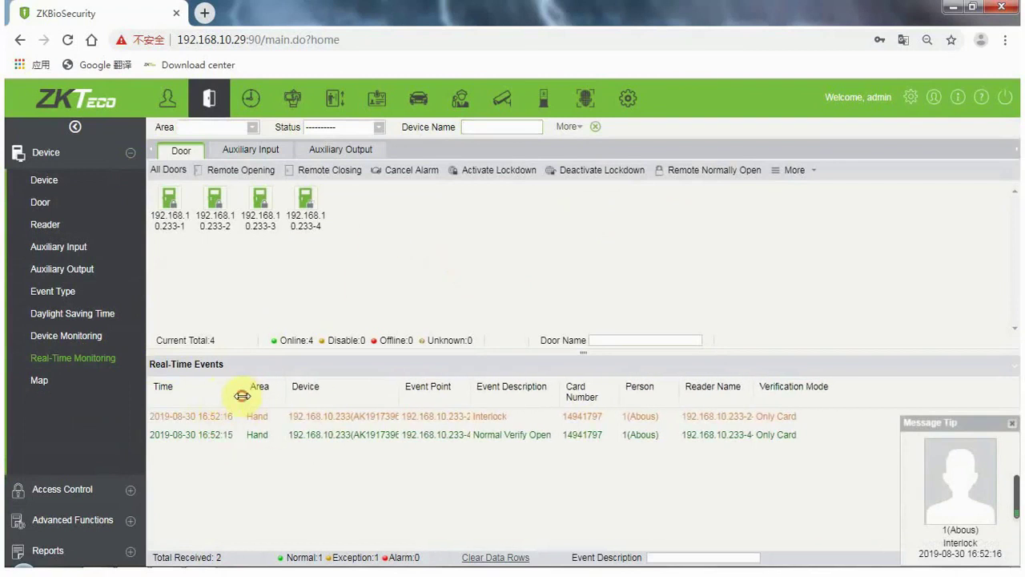
pyautogui.moveTo(753, 399); pyautogui.dragTo(781, 393)
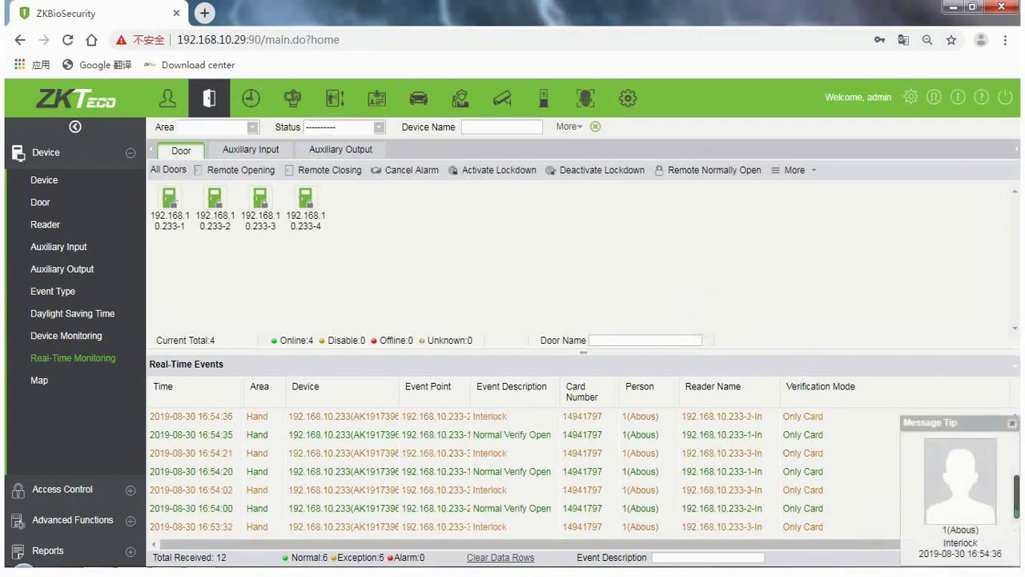
pyautogui.click(915, 501)
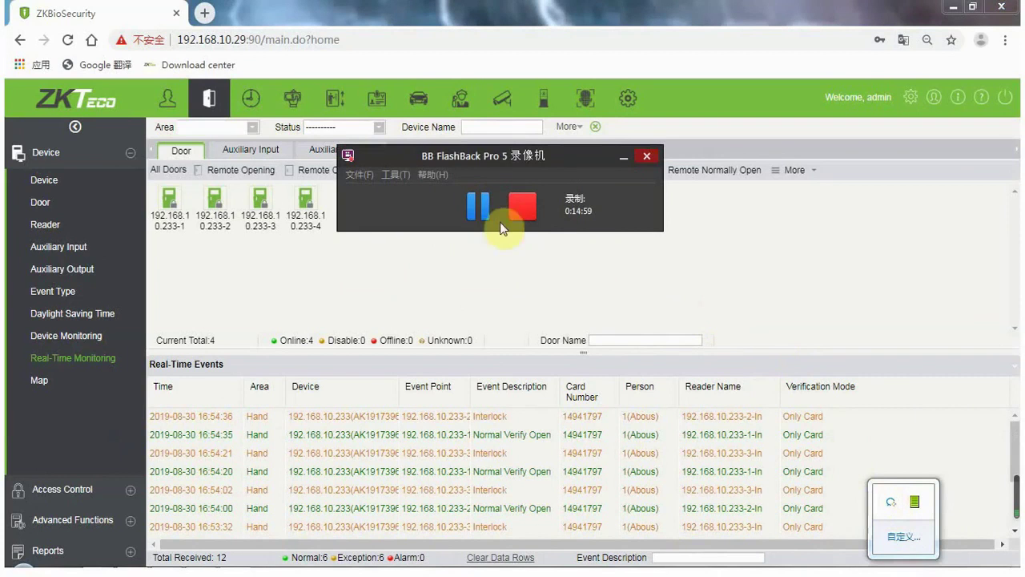